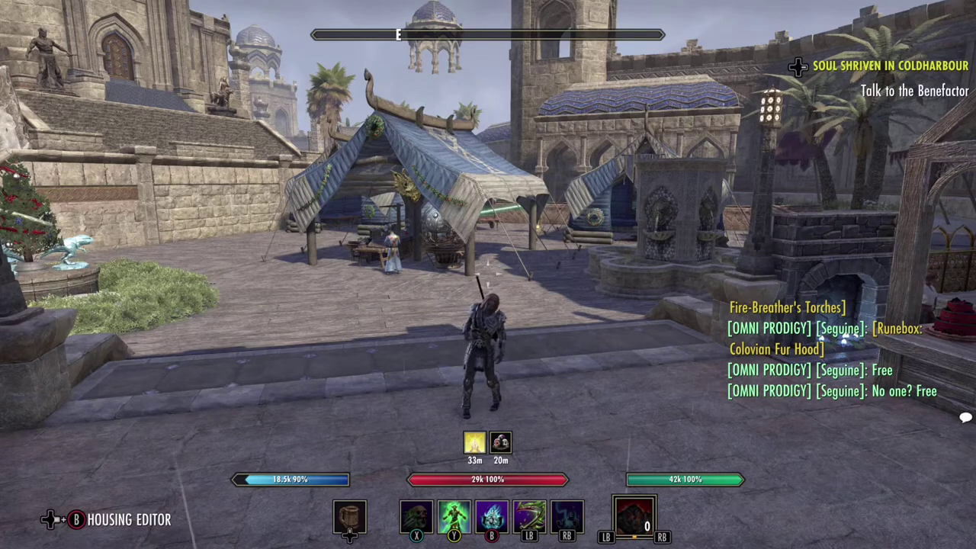
Step: Turn the view left over the Coldharbour plaza and open the main menu, moving toward Social
key(Left)
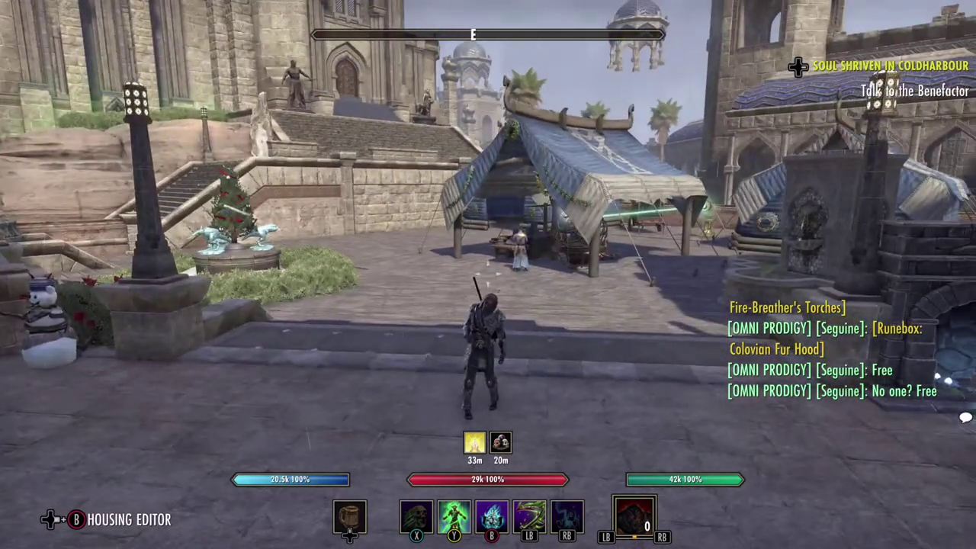
key(Escape)
key(Down)
key(Down)
key(Down)
key(Down)
key(Down)
Step: Go to Social > Guilds > The Brick Squad and open its Recruitment screen, status Listed
key(Right)
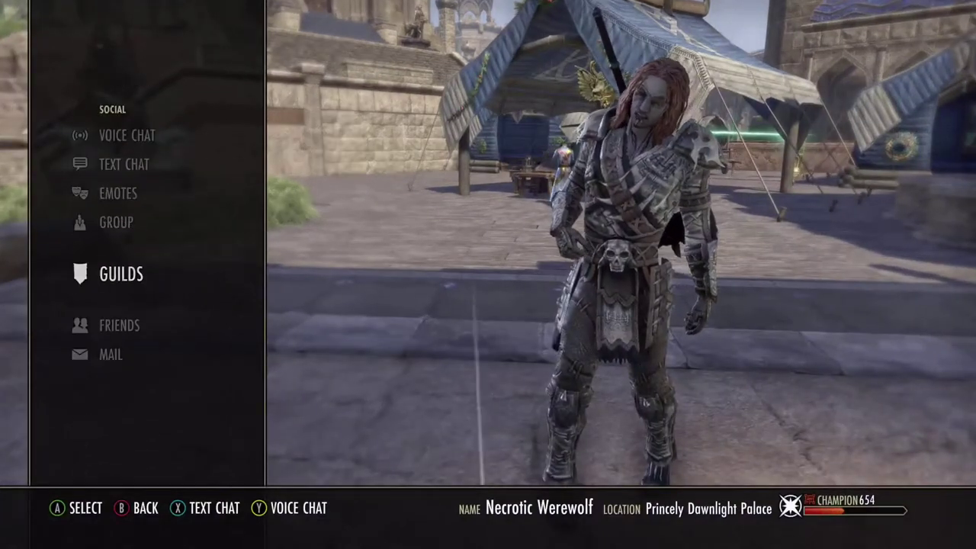
key(Return)
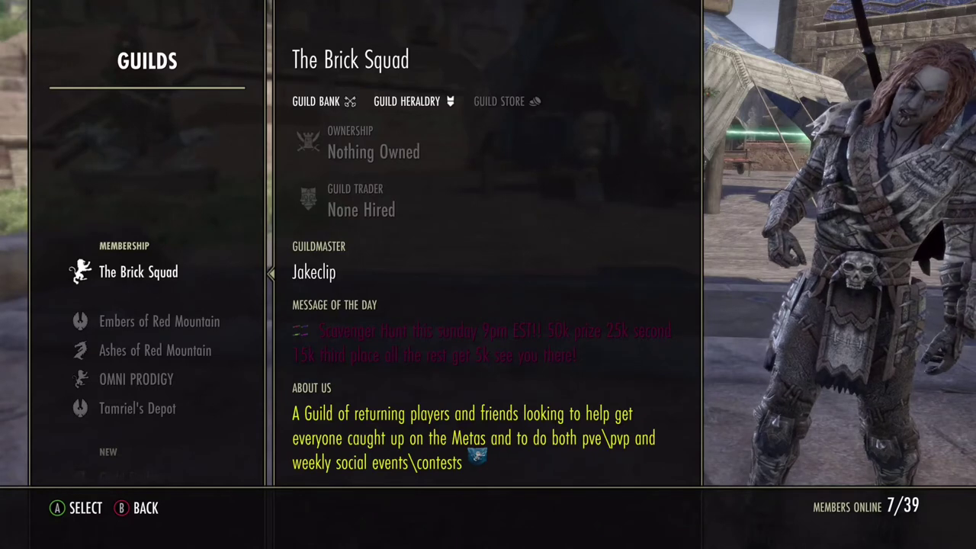
key(Return)
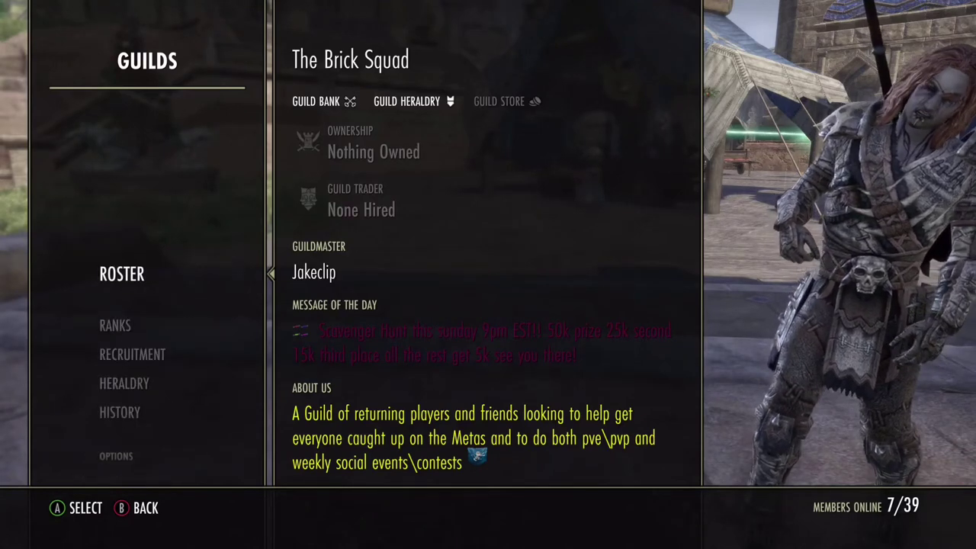
key(Down)
key(Down)
key(Up)
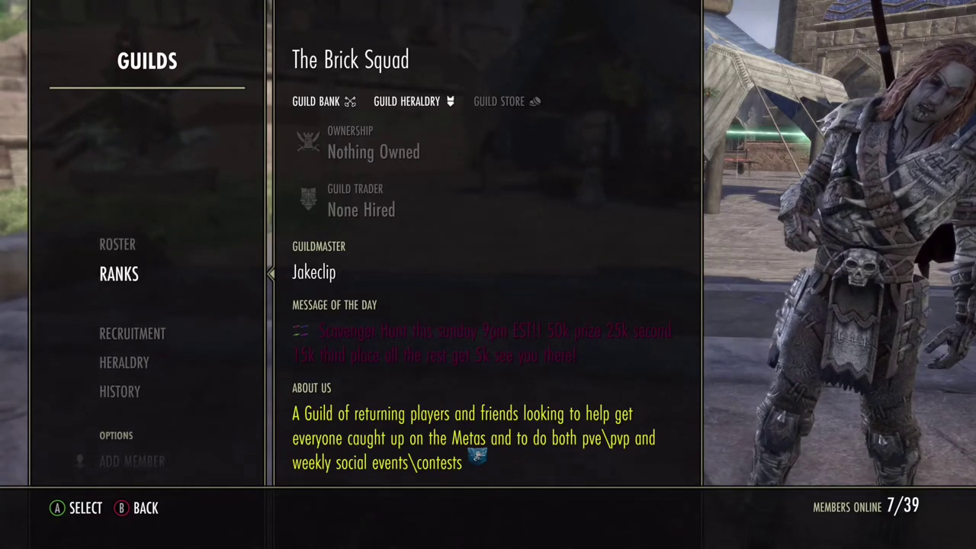
key(Down)
key(Return)
key(Down)
key(Down)
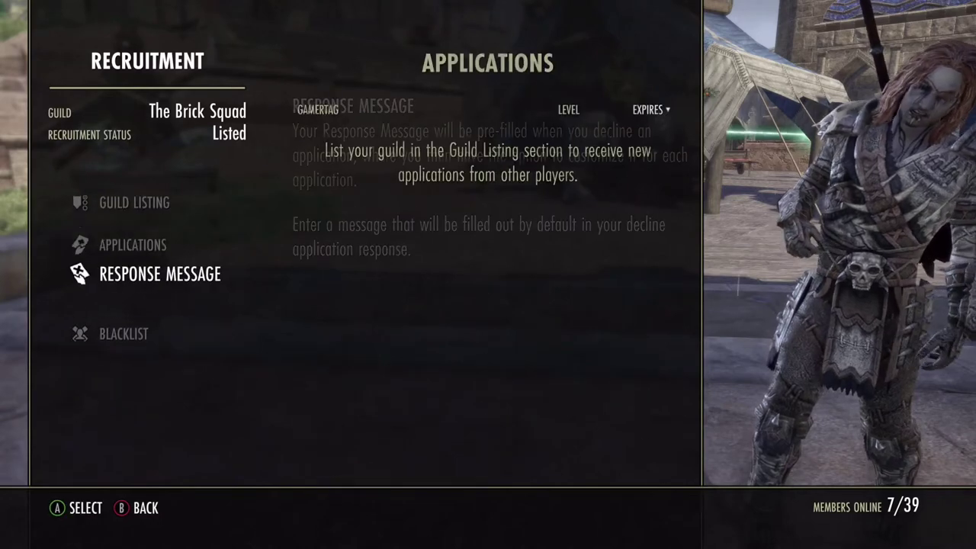
key(Down)
Step: Review the texture codes in the Recruitment Headline and Guild Description, then return to the guild overview
key(Up)
key(Up)
key(Up)
key(Return)
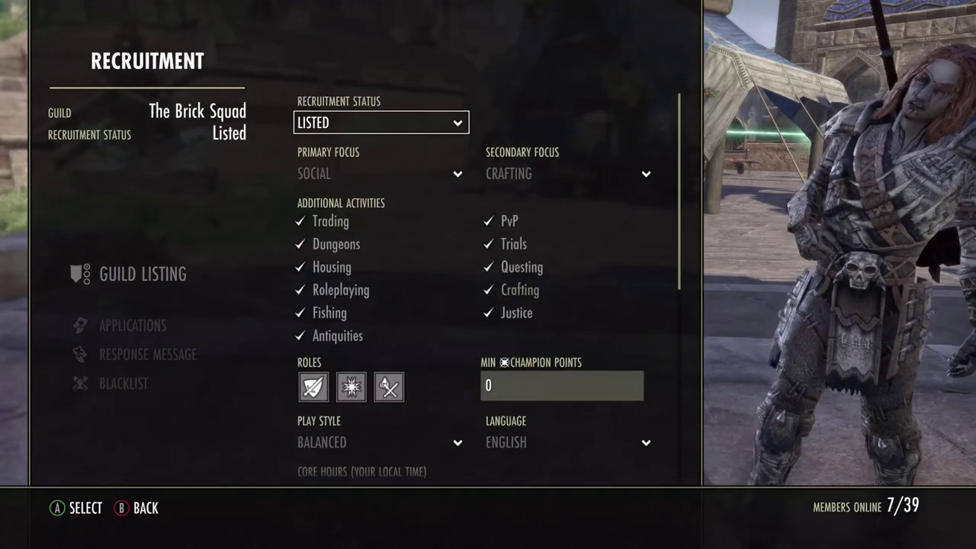
key(Down)
key(Down)
key(Down)
key(Down)
key(Down)
key(Down)
key(Down)
key(Down)
key(Down)
key(Down)
key(Down)
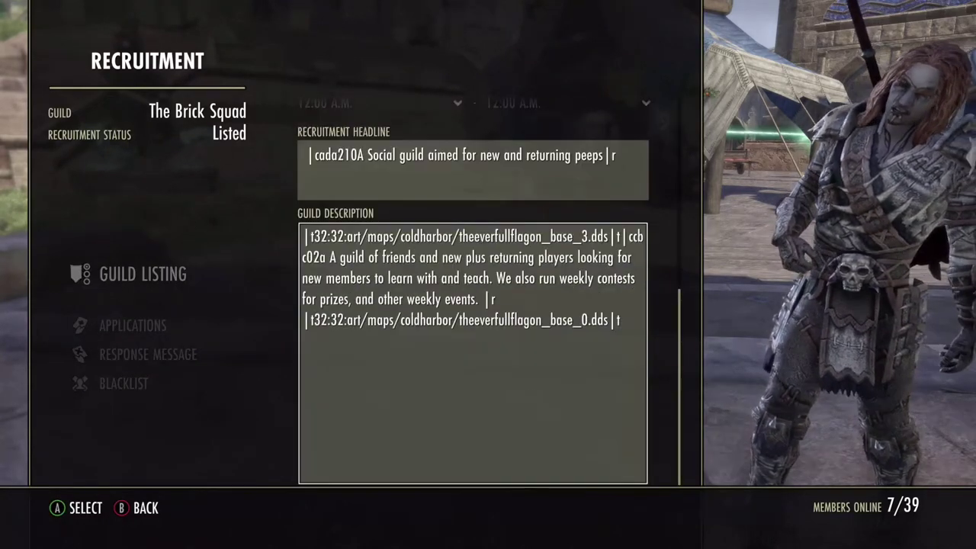
key(Down)
key(Up)
key(Down)
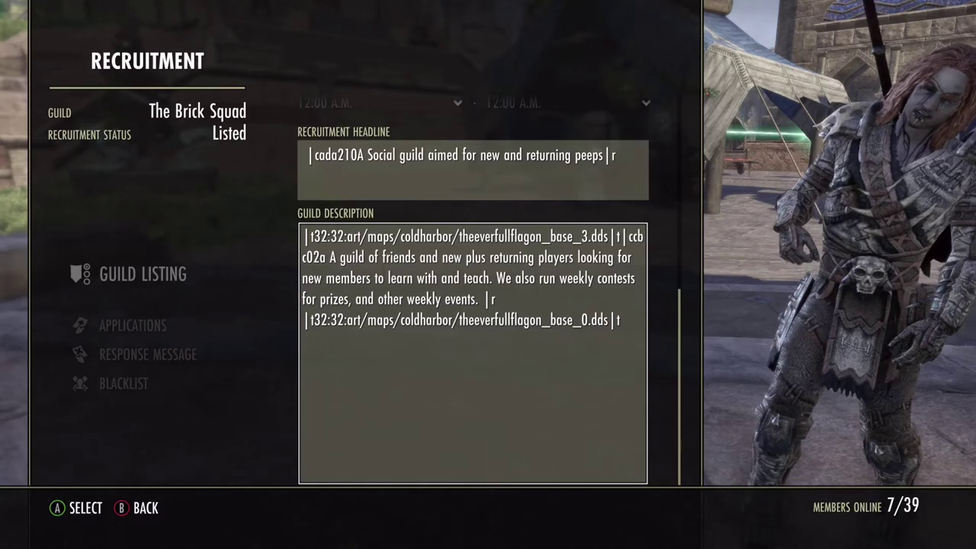
key(Up)
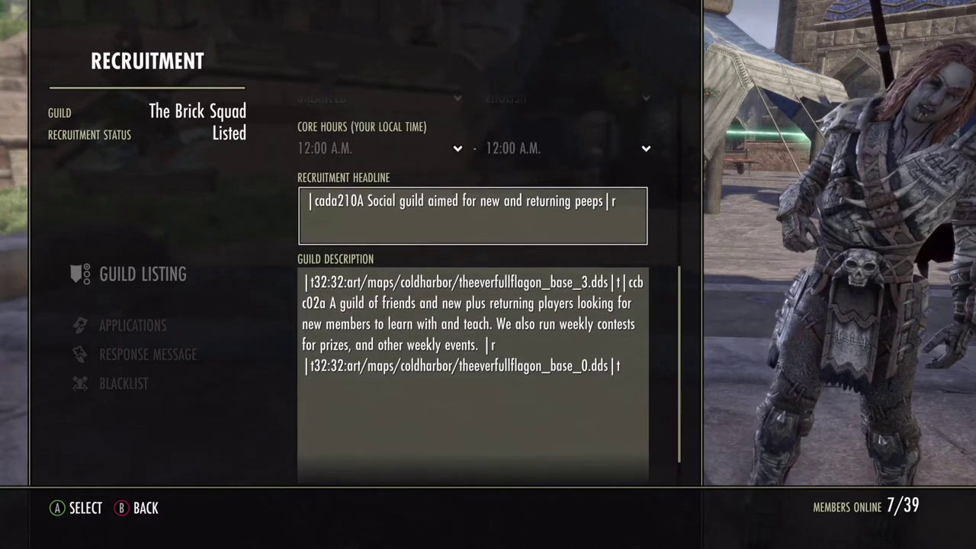
key(Down)
key(Escape)
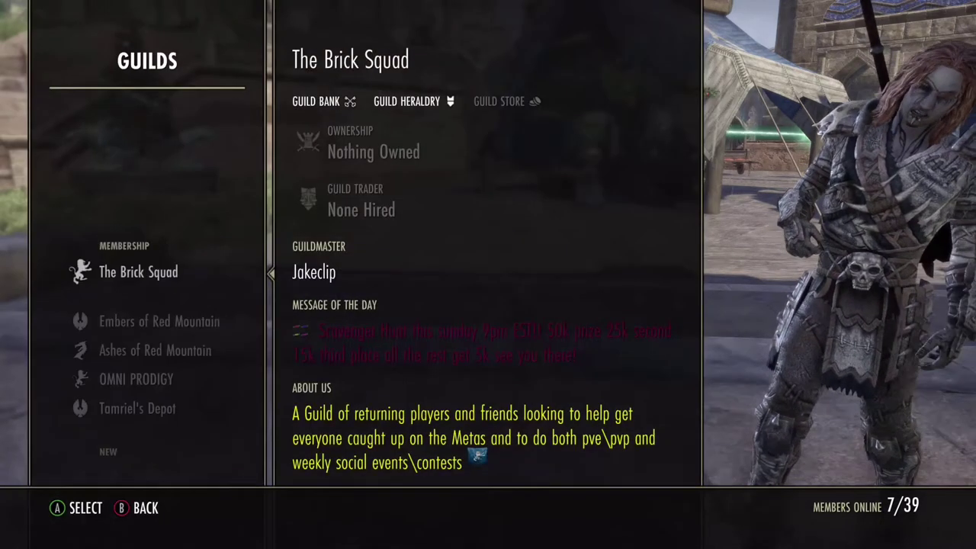
Step: Back out of the guild, text chat and recruitment screens to the game world
key(Escape)
key(Escape)
key(Escape)
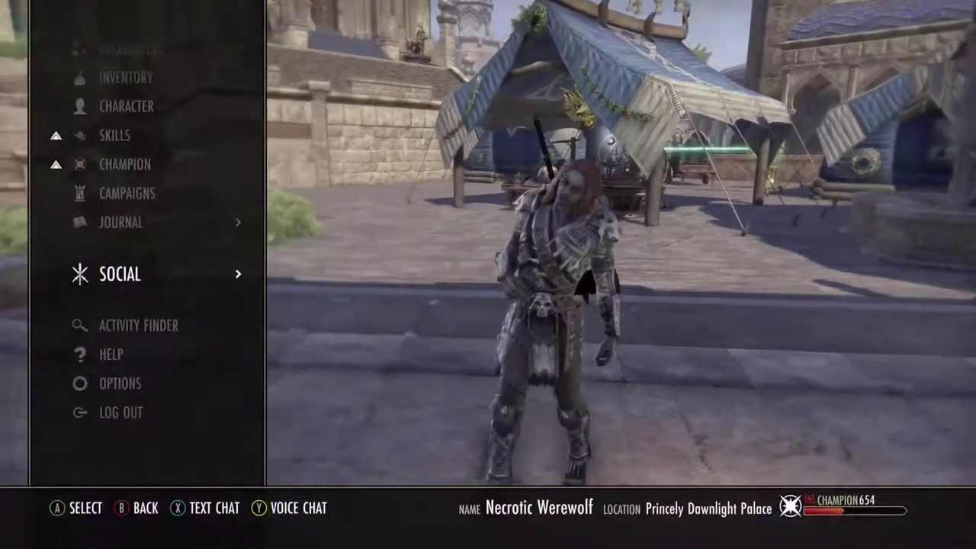
key(Return)
key(Left)
key(Escape)
key(Escape)
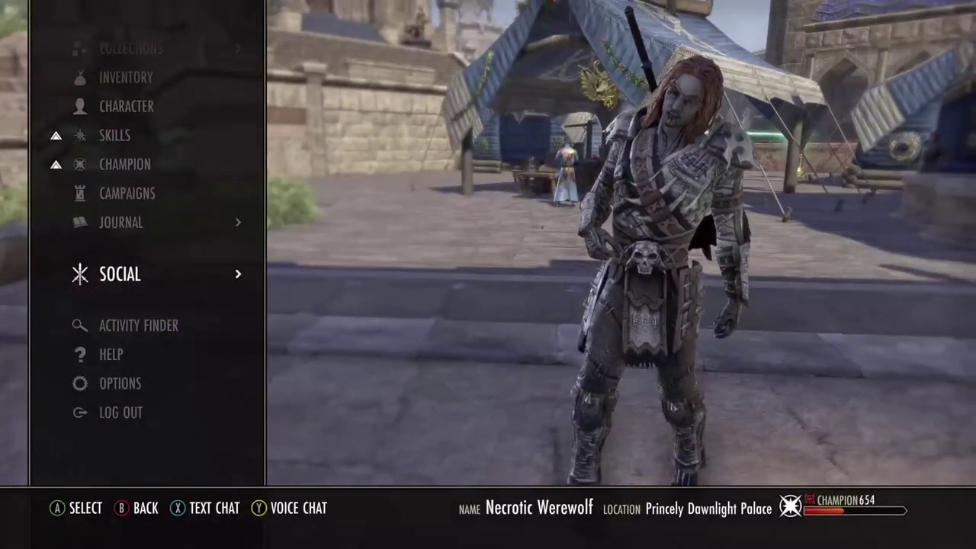
key(Return)
key(Return)
key(Return)
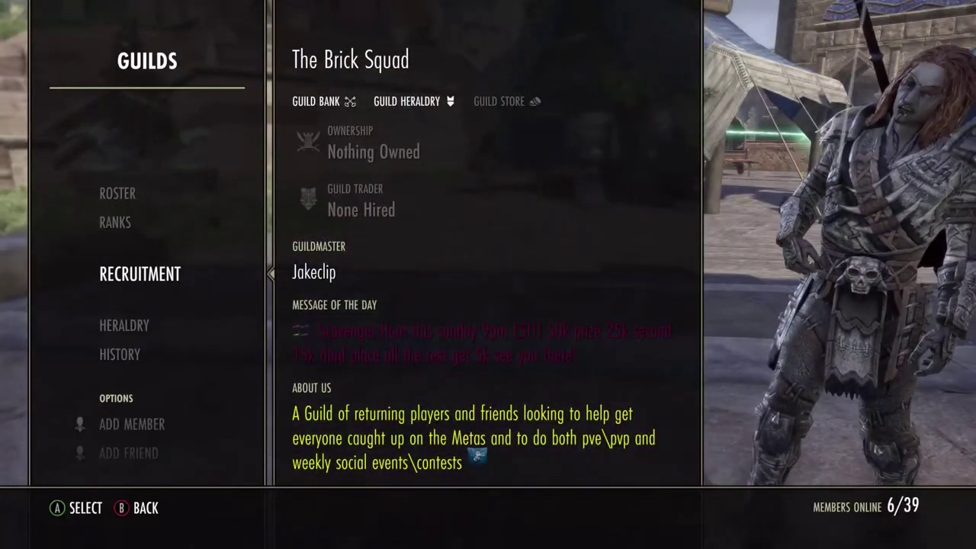
key(Return)
key(Escape)
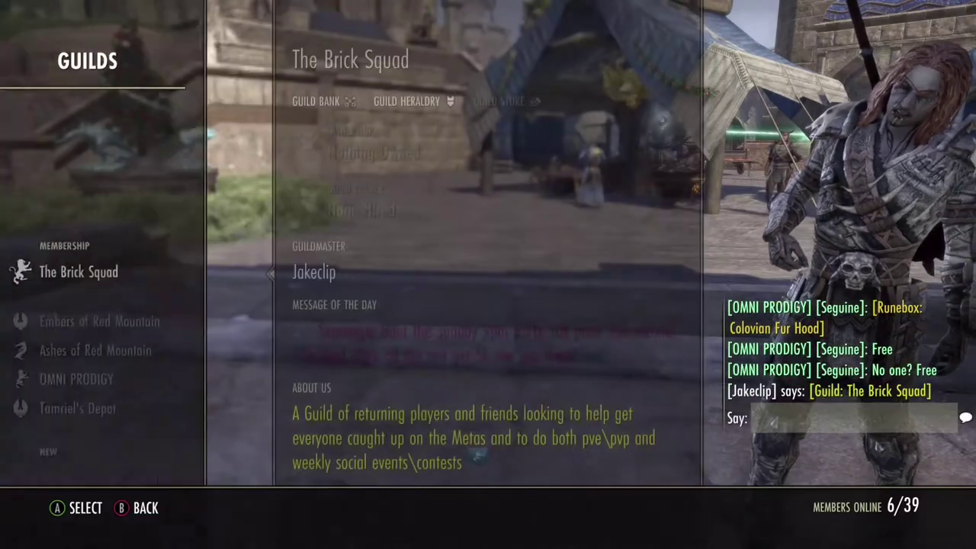
key(Escape)
key(Escape)
key(Return)
Step: View The Brick Squad's public listing from its chat link, then return to Social > Guilds
key(x)
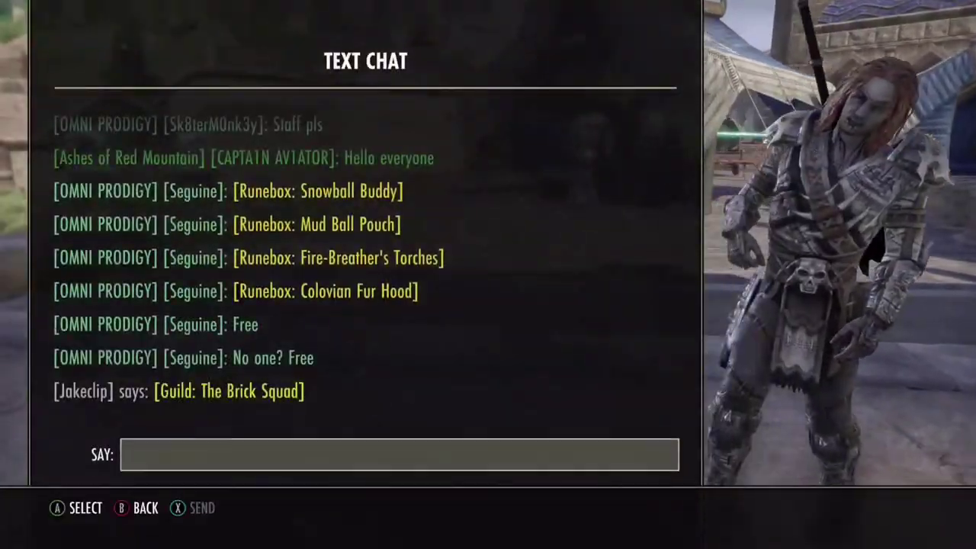
key(x)
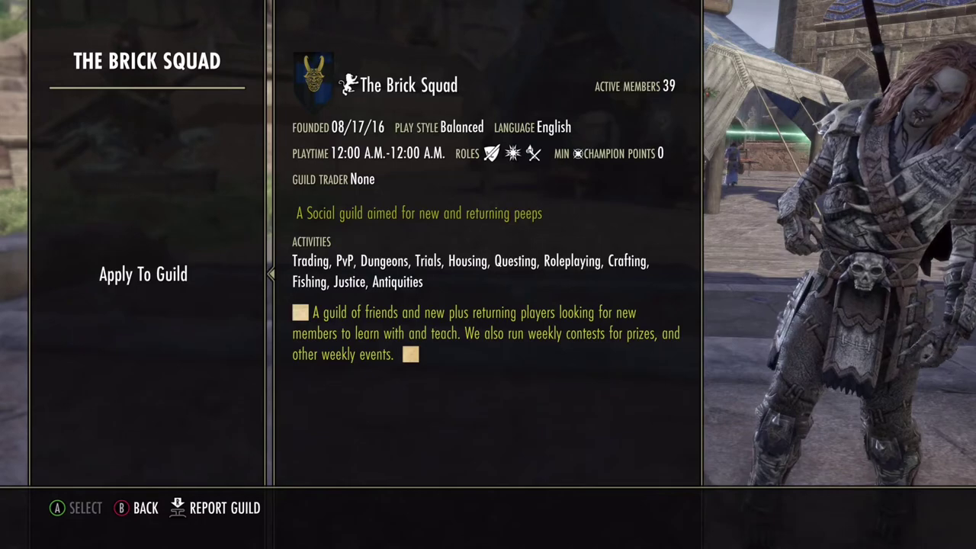
key(Return)
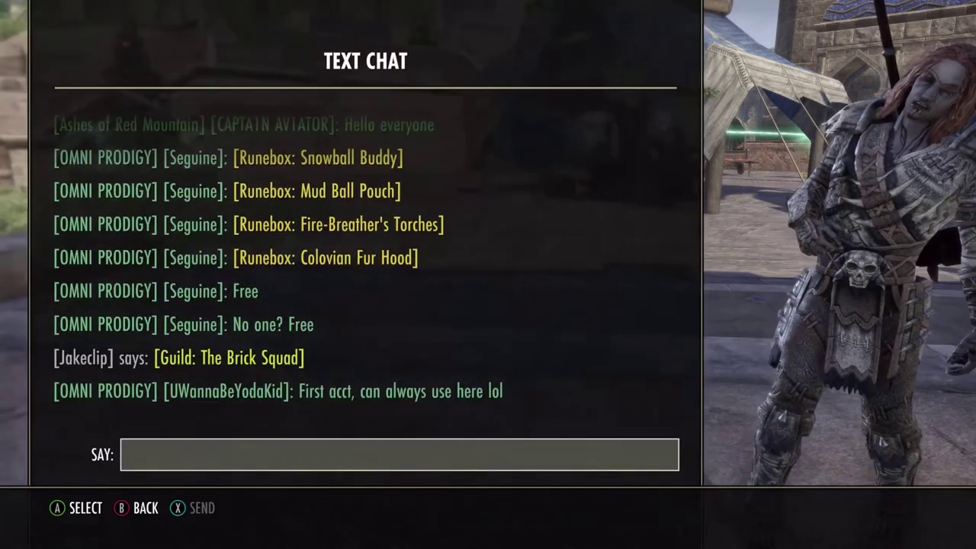
key(Escape)
key(Return)
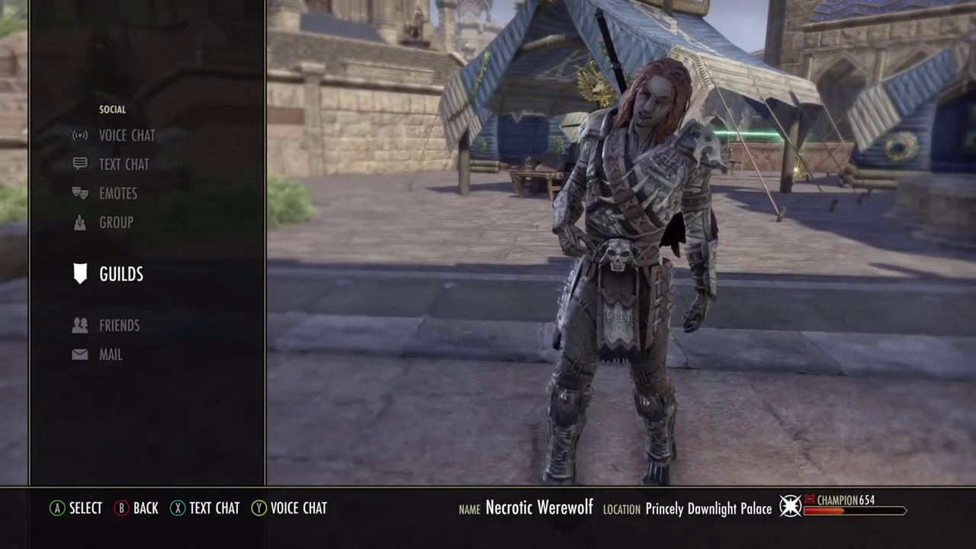
key(Return)
key(Return)
Step: Open The Brick Squad's Guild Listing form and start editing the colour-coded Recruitment Headline
key(Return)
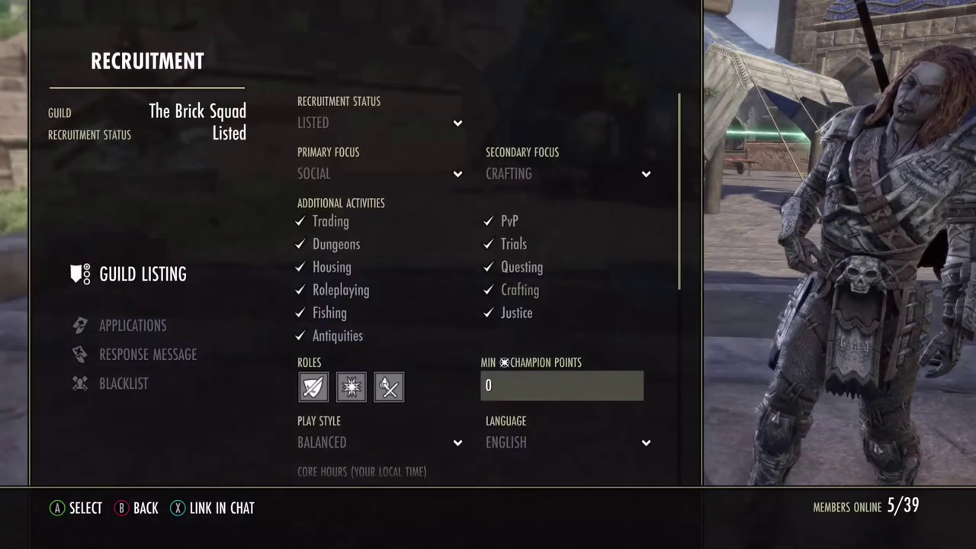
key(Escape)
key(Return)
key(Return)
key(Down)
key(Down)
key(Down)
key(Down)
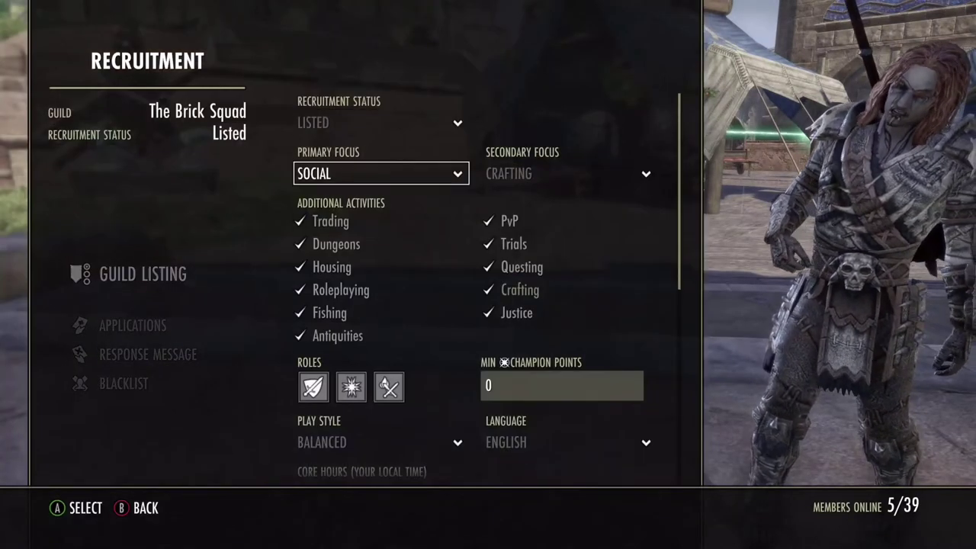
key(Down)
key(Down)
key(Down)
key(Down)
key(Down)
key(Down)
key(Down)
key(Down)
key(Down)
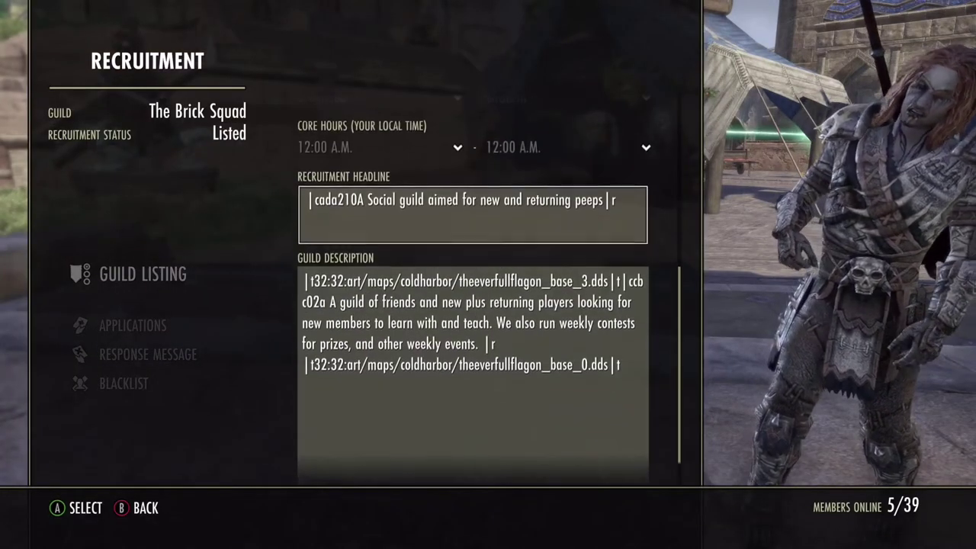
key(Up)
key(Down)
key(Return)
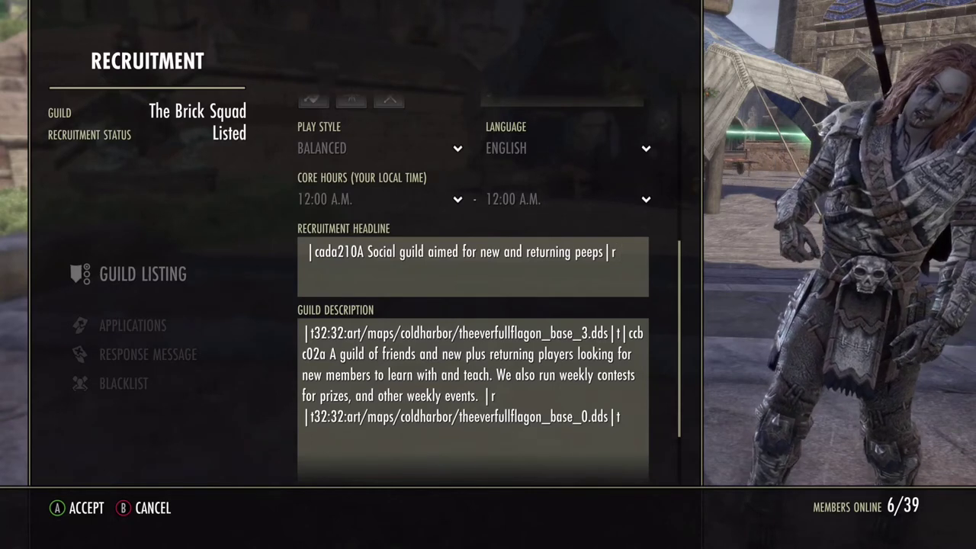
Step: Accept the headline and the icon-coded Guild Description, then leave the listing form
key(Return)
key(Down)
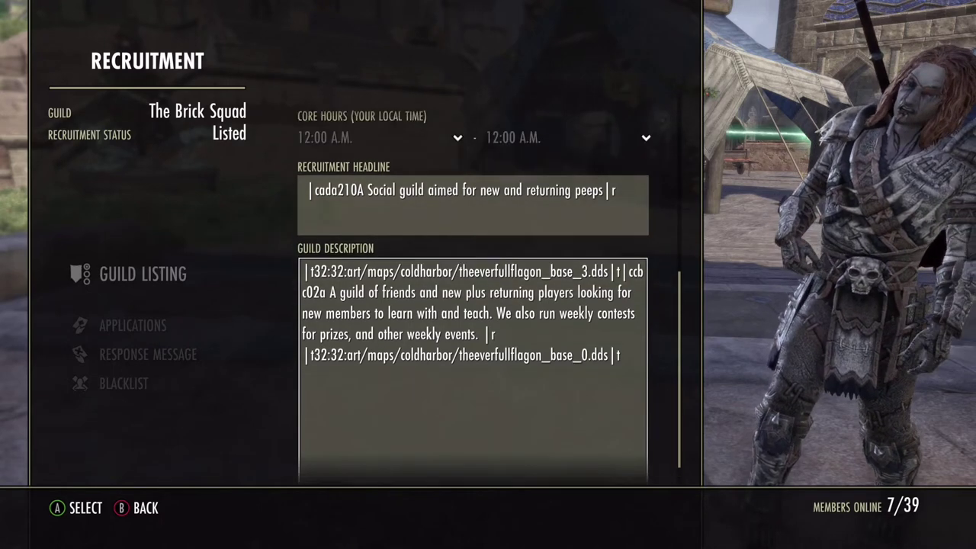
key(Return)
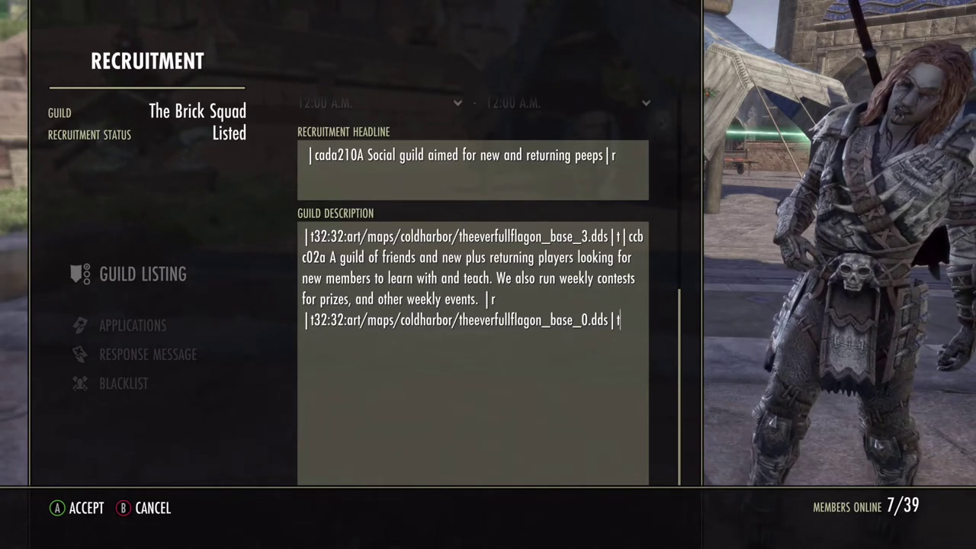
key(Return)
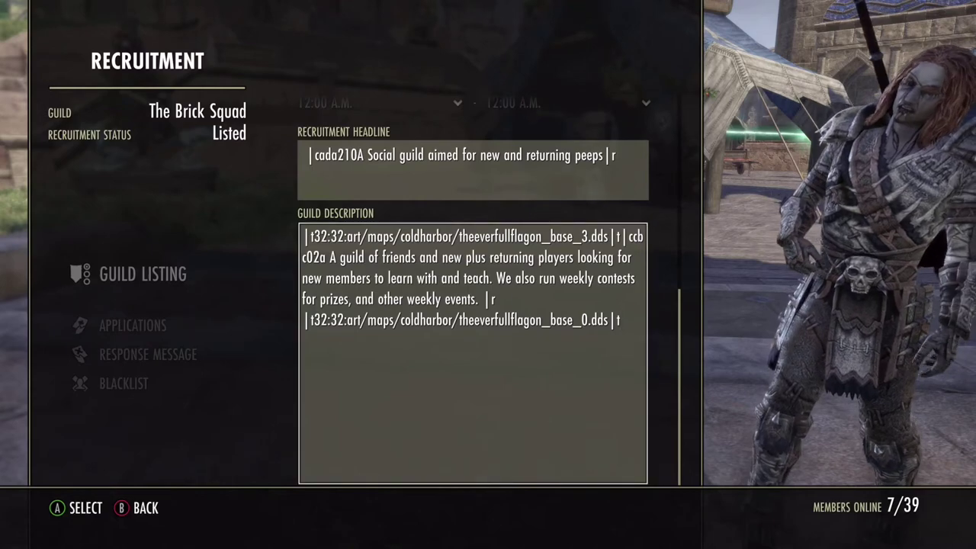
key(Escape)
key(Escape)
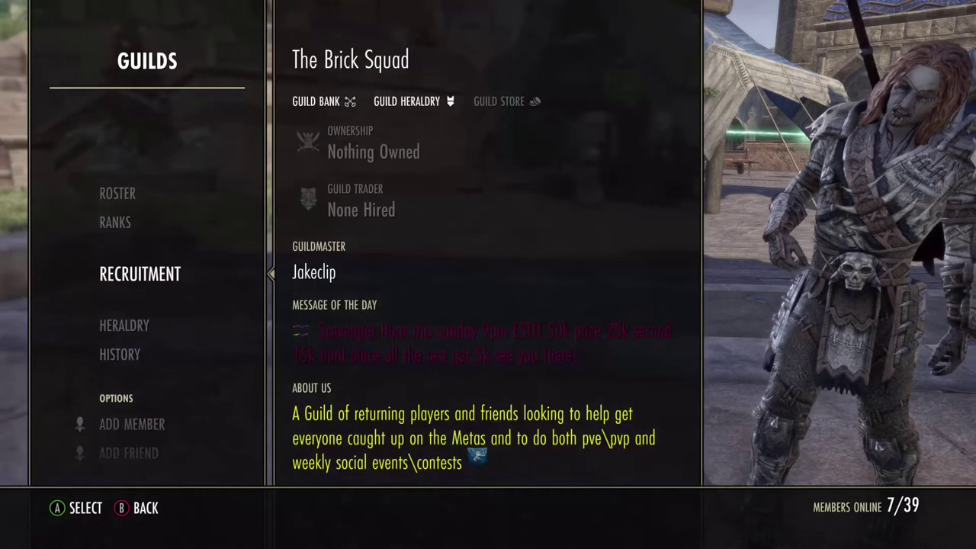
key(Down)
key(Down)
key(Up)
key(Up)
key(Up)
key(Up)
key(Return)
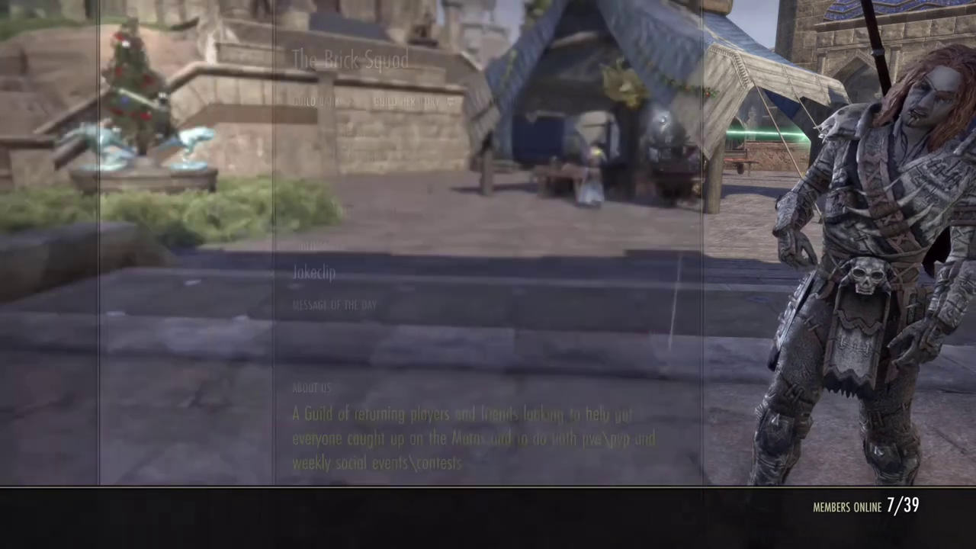
key(Escape)
key(Return)
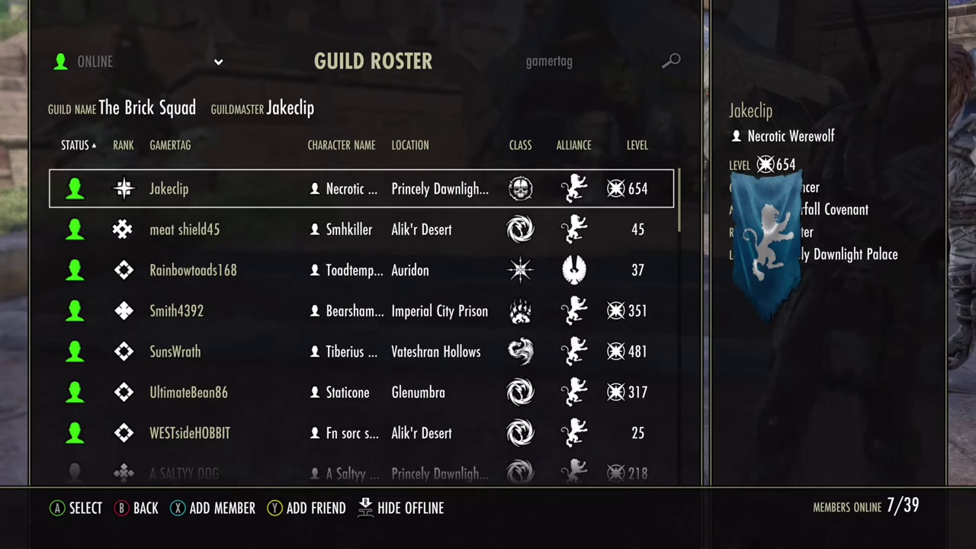
key(Escape)
key(Down)
key(Down)
key(Down)
key(Down)
key(Down)
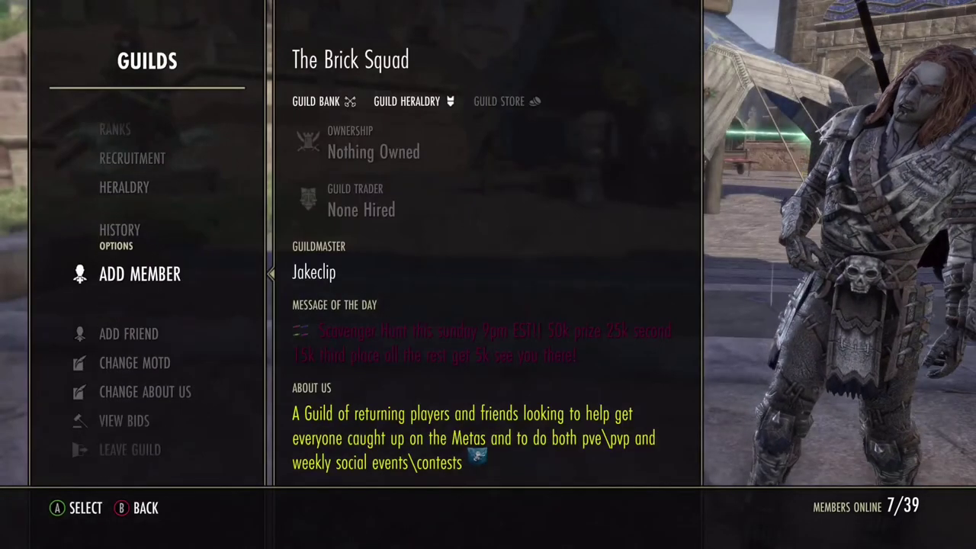
Step: Open Change About Us, showing the guild text ending in the banner_daggerfall.dds icon code
key(Down)
key(Down)
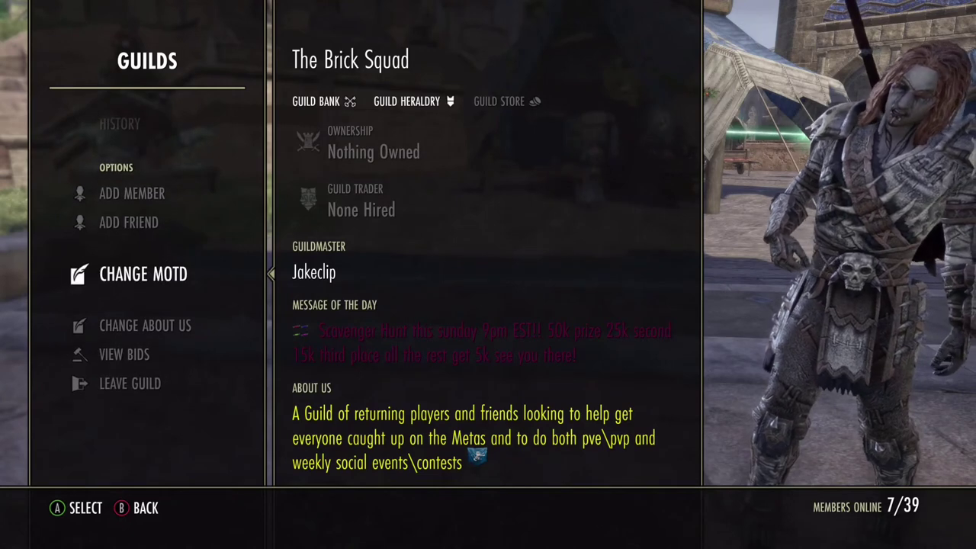
key(Down)
key(Return)
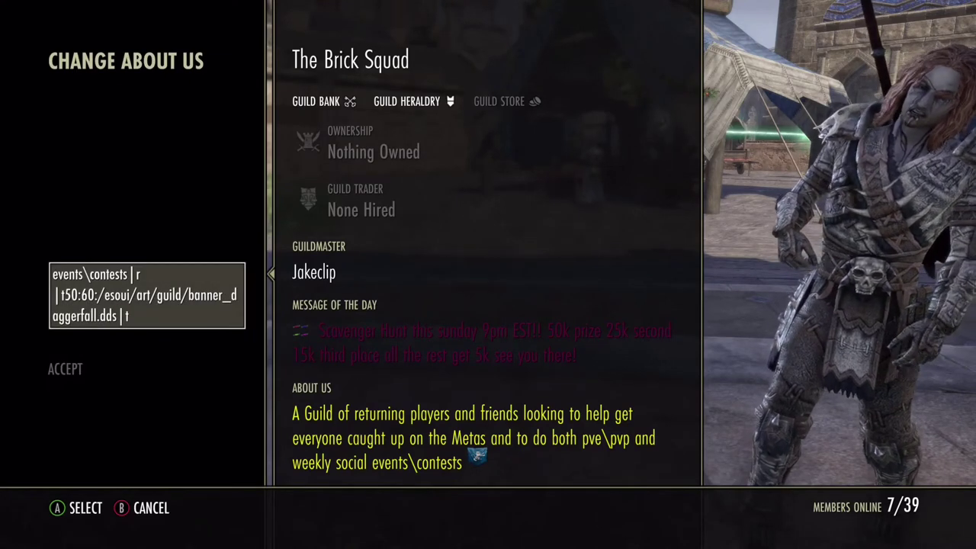